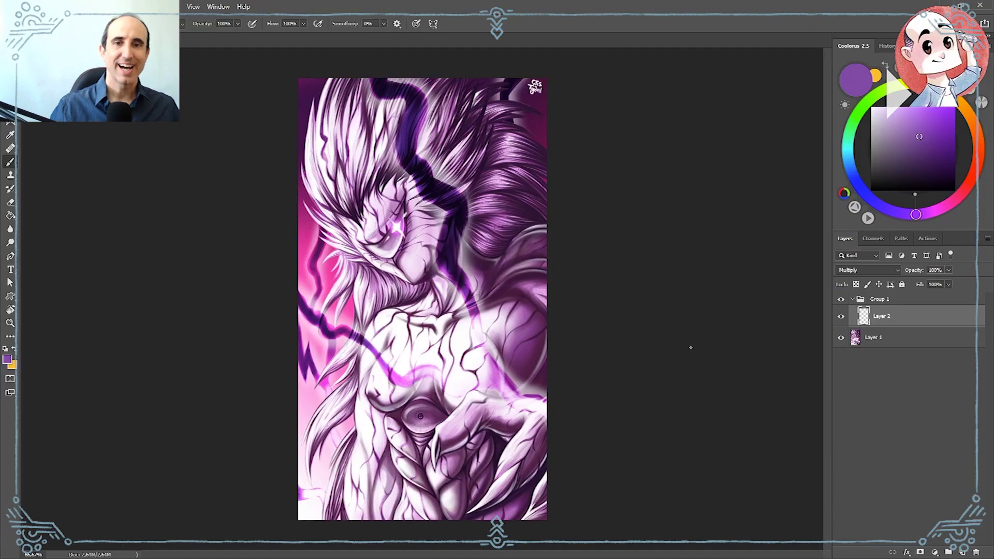
# Paint purple Multiply shading on Layer 2 over the hair and dark mane around and behind the creature's head
pyautogui.scroll(3, 488, 238)
pyautogui.moveTo(488, 238)
pyautogui.mouseDown()
pyautogui.moveTo(493, 161)
pyautogui.moveTo(444, 222)
pyautogui.moveTo(521, 388)
pyautogui.moveTo(448, 421)
pyautogui.mouseUp()
pyautogui.press('r')
pyautogui.moveTo(441, 169); pyautogui.dragTo(550, 195)
pyautogui.moveTo(585, 140); pyautogui.dragTo(668, 290)
pyautogui.moveTo(665, 290); pyautogui.dragTo(442, 149)
pyautogui.moveTo(440, 147); pyautogui.dragTo(527, 255)
pyautogui.moveTo(481, 94); pyautogui.dragTo(458, 279)
pyautogui.moveTo(483, 177)
pyautogui.mouseDown()
pyautogui.moveTo(597, 233)
pyautogui.moveTo(705, 324)
pyautogui.mouseUp()
pyautogui.moveTo(484, 420); pyautogui.dragTo(422, 247)
pyautogui.moveTo(510, 210)
pyautogui.mouseDown()
pyautogui.moveTo(647, 237)
pyautogui.moveTo(464, 378)
pyautogui.moveTo(538, 293)
pyautogui.mouseUp()
# Erase stray shading near the head and extend the purple shadows over the forehead and around the face
pyautogui.press('e')
pyautogui.moveTo(601, 160)
pyautogui.mouseDown()
pyautogui.moveTo(477, 147)
pyautogui.moveTo(541, 138)
pyautogui.mouseUp()
pyautogui.moveTo(601, 176)
pyautogui.mouseDown()
pyautogui.moveTo(573, 233)
pyautogui.moveTo(582, 281)
pyautogui.mouseUp()
pyautogui.press('b')
pyautogui.moveTo(495, 336)
pyautogui.mouseDown()
pyautogui.moveTo(508, 126)
pyautogui.moveTo(586, 245)
pyautogui.mouseUp()
pyautogui.moveTo(339, 333); pyautogui.dragTo(404, 494)
pyautogui.moveTo(383, 192)
pyautogui.mouseDown()
pyautogui.moveTo(414, 132)
pyautogui.moveTo(363, 223)
pyautogui.moveTo(305, 256)
pyautogui.moveTo(360, 192)
pyautogui.mouseUp()
pyautogui.press('r')
pyautogui.moveTo(537, 222); pyautogui.dragTo(513, 280)
pyautogui.moveTo(444, 272)
pyautogui.mouseDown()
pyautogui.moveTo(372, 264)
pyautogui.moveTo(440, 259)
pyautogui.moveTo(393, 280)
pyautogui.moveTo(373, 311)
pyautogui.moveTo(379, 364)
pyautogui.mouseUp()
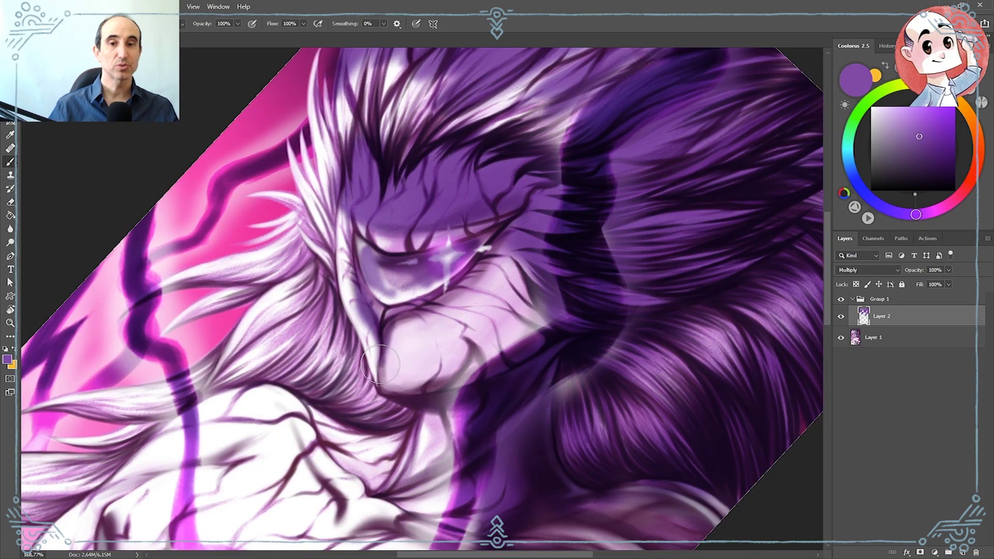
# Extend the purple shading over the light hair strands and beard beside the face
pyautogui.moveTo(401, 321); pyautogui.dragTo(492, 251)
pyautogui.press('r')
pyautogui.moveTo(492, 251); pyautogui.dragTo(461, 220)
pyautogui.moveTo(466, 365); pyautogui.dragTo(451, 259)
pyautogui.moveTo(446, 270); pyautogui.dragTo(474, 326)
pyautogui.moveTo(490, 266); pyautogui.dragTo(470, 363)
pyautogui.moveTo(298, 140); pyautogui.dragTo(425, 314)
pyautogui.press('space')
pyautogui.moveTo(347, 212)
pyautogui.mouseDown()
pyautogui.moveTo(472, 371)
pyautogui.moveTo(327, 195)
pyautogui.moveTo(290, 182)
pyautogui.moveTo(293, 244)
pyautogui.moveTo(403, 352)
pyautogui.moveTo(350, 358)
pyautogui.moveTo(318, 409)
pyautogui.mouseUp()
pyautogui.press('r')
pyautogui.moveTo(348, 261); pyautogui.dragTo(283, 252)
pyautogui.moveTo(382, 284)
pyautogui.mouseDown()
pyautogui.moveTo(395, 207)
pyautogui.moveTo(358, 282)
pyautogui.mouseUp()
pyautogui.scroll(-5, 358, 282)
pyautogui.moveTo(303, 129)
pyautogui.mouseDown()
pyautogui.moveTo(361, 266)
pyautogui.moveTo(348, 449)
pyautogui.moveTo(322, 182)
pyautogui.mouseUp()
pyautogui.press('space')
pyautogui.moveTo(280, 324); pyautogui.dragTo(218, 350)
# Shade the narrower hair strands and the neck in purple with a smaller brush
pyautogui.scroll(5, 392, 290)
pyautogui.moveTo(577, 218)
pyautogui.mouseDown()
pyautogui.moveTo(445, 290)
pyautogui.moveTo(410, 223)
pyautogui.moveTo(383, 207)
pyautogui.moveTo(332, 288)
pyautogui.moveTo(450, 305)
pyautogui.mouseUp()
pyautogui.press('[')
pyautogui.press('[')
pyautogui.press('[')
pyautogui.press('[')
pyautogui.press('[')
pyautogui.moveTo(295, 271)
pyautogui.mouseDown()
pyautogui.moveTo(207, 435)
pyautogui.moveTo(300, 212)
pyautogui.mouseUp()
pyautogui.press('space')
pyautogui.moveTo(373, 174)
pyautogui.mouseDown()
pyautogui.moveTo(403, 123)
pyautogui.moveTo(359, 169)
pyautogui.moveTo(313, 351)
pyautogui.moveTo(350, 421)
pyautogui.mouseUp()
pyautogui.press('space')
pyautogui.moveTo(381, 386)
pyautogui.mouseDown()
pyautogui.moveTo(314, 233)
pyautogui.moveTo(363, 334)
pyautogui.mouseUp()
# Shade the pink background, the shadow-side shoulder and arm, and the lower torso in purple
pyautogui.moveTo(434, 316); pyautogui.dragTo(456, 474)
pyautogui.moveTo(352, 342); pyautogui.dragTo(417, 469)
pyautogui.press('space')
pyautogui.moveTo(358, 486)
pyautogui.mouseDown()
pyautogui.moveTo(326, 349)
pyautogui.moveTo(386, 363)
pyautogui.mouseUp()
pyautogui.press('space')
pyautogui.moveTo(222, 232); pyautogui.dragTo(355, 340)
pyautogui.moveTo(329, 192)
pyautogui.mouseDown()
pyautogui.moveTo(368, 489)
pyautogui.moveTo(393, 326)
pyautogui.moveTo(446, 418)
pyautogui.mouseUp()
pyautogui.press('space')
pyautogui.moveTo(529, 374); pyautogui.dragTo(322, 421)
pyautogui.moveTo(461, 300)
pyautogui.mouseDown()
pyautogui.moveTo(435, 382)
pyautogui.moveTo(473, 460)
pyautogui.moveTo(450, 520)
pyautogui.mouseUp()
pyautogui.scroll(-5, 426, 395)
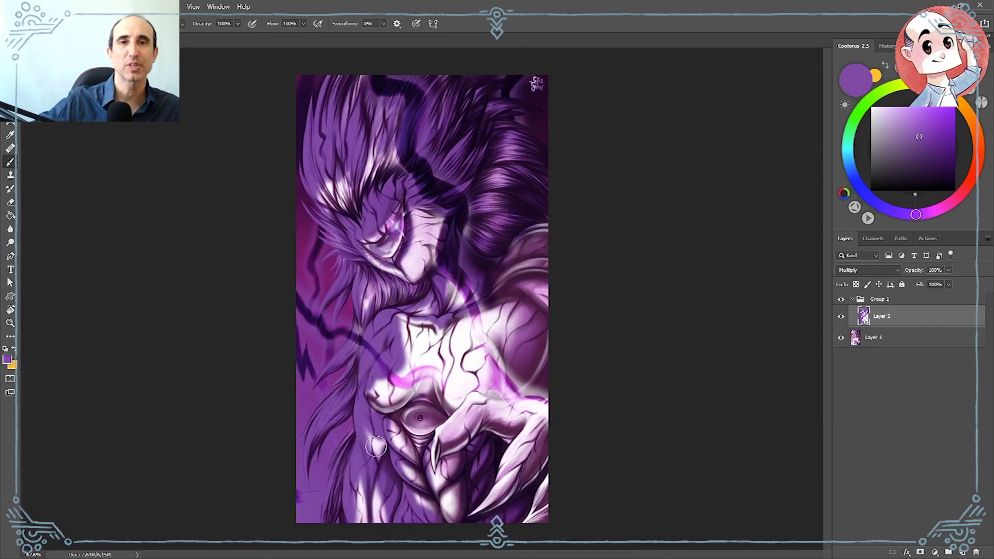
# Soften the shading edge across the chest and darken the round shoulder behind the raised hand
pyautogui.scroll(3, 376, 446)
pyautogui.moveTo(419, 282); pyautogui.dragTo(369, 376)
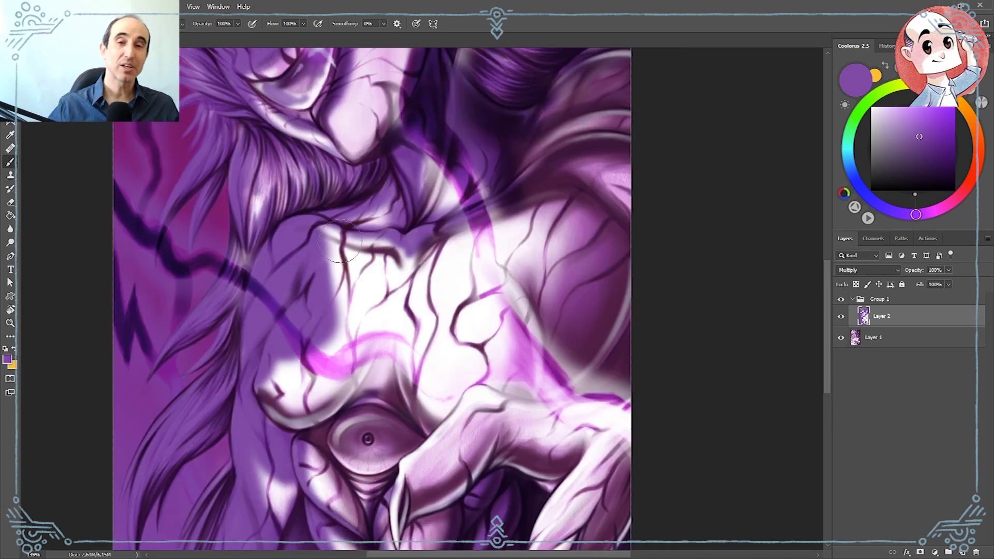
pyautogui.moveTo(246, 404); pyautogui.dragTo(259, 197)
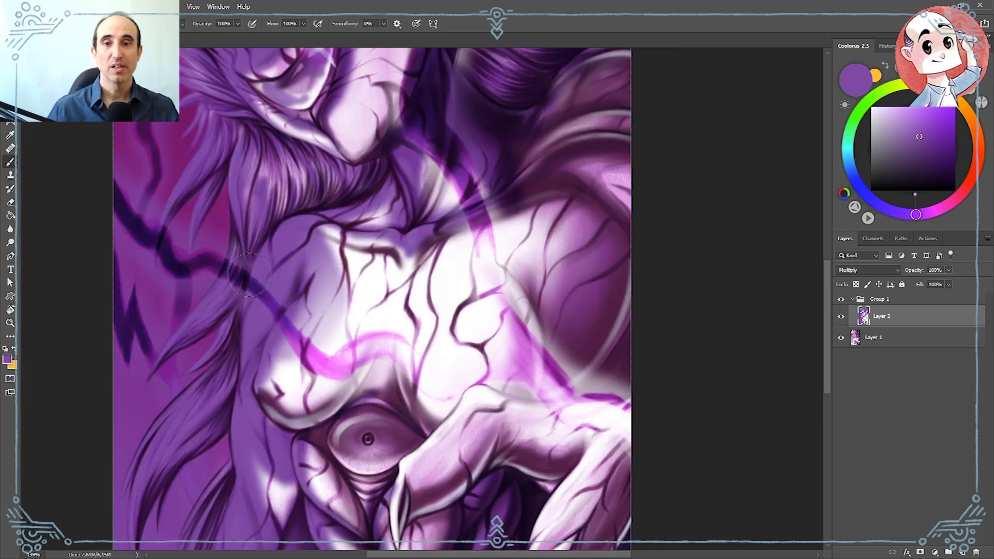
pyautogui.moveTo(363, 197); pyautogui.dragTo(308, 246)
pyautogui.moveTo(535, 113)
pyautogui.mouseDown()
pyautogui.moveTo(557, 120)
pyautogui.moveTo(451, 219)
pyautogui.moveTo(556, 297)
pyautogui.mouseUp()
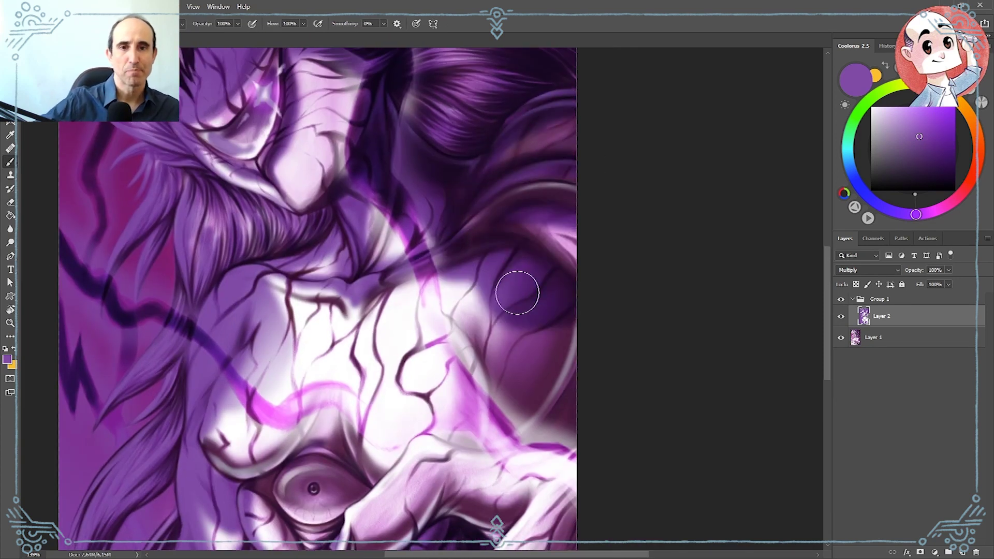
pyautogui.scroll(-5, 517, 289)
pyautogui.hscroll(1, 518, 289)
pyautogui.hotkey('ctrl', '0')
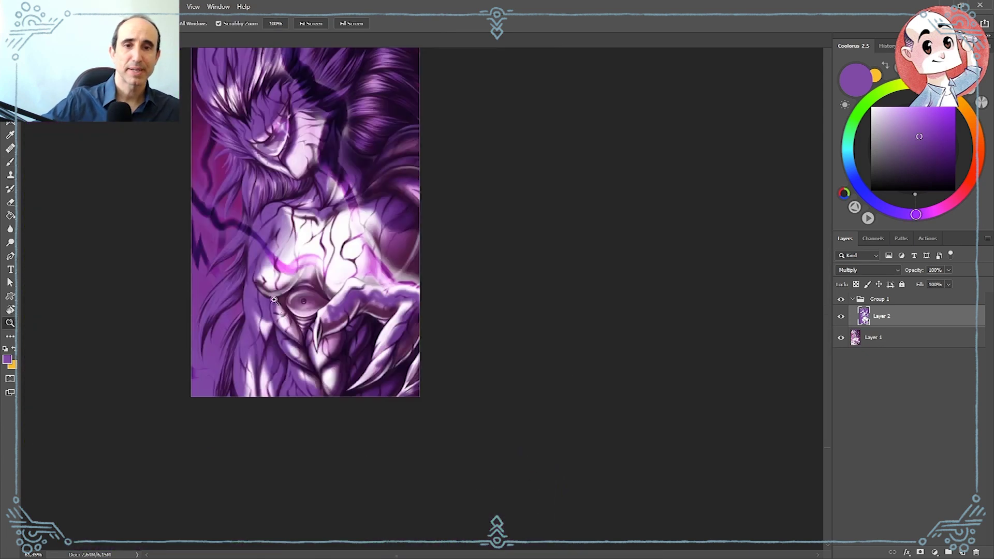
# Set the brush opacity to 30% and add lighter purple shading over the chest, hand and abdomen
pyautogui.press('3')
pyautogui.moveTo(372, 462); pyautogui.dragTo(374, 484)
pyautogui.moveTo(479, 347)
pyautogui.mouseDown()
pyautogui.moveTo(435, 352)
pyautogui.moveTo(425, 339)
pyautogui.mouseUp()
pyautogui.press('w')
pyautogui.press('b')
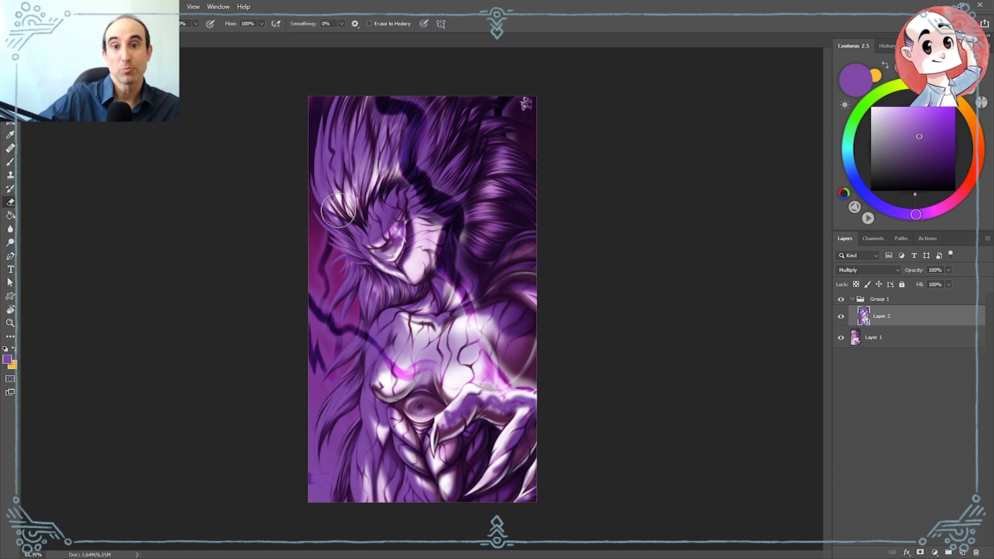
# Erase the purple shading lightly over the hair and body to recover highlights, and restore the brush opacity to 100%
pyautogui.press('e')
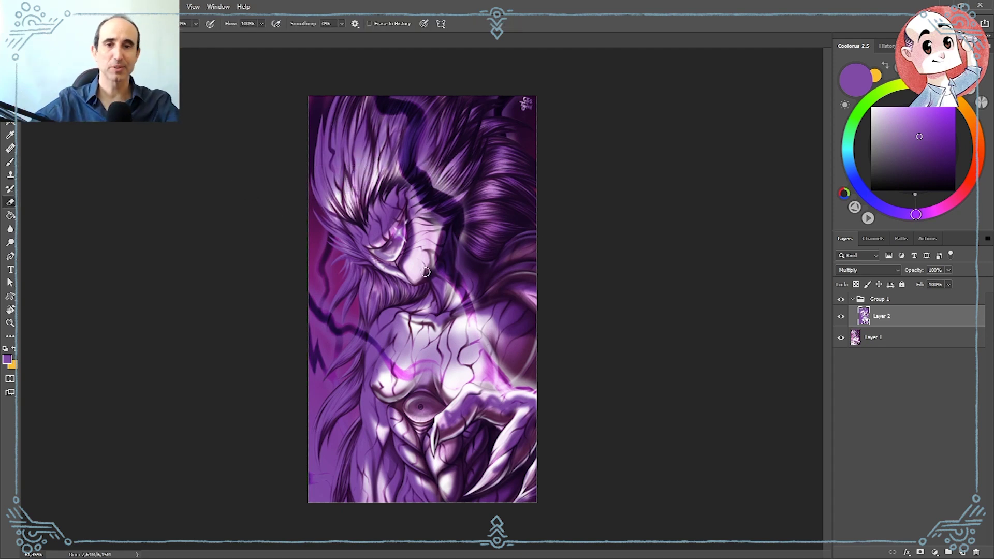
pyautogui.press('b')
pyautogui.press('e')
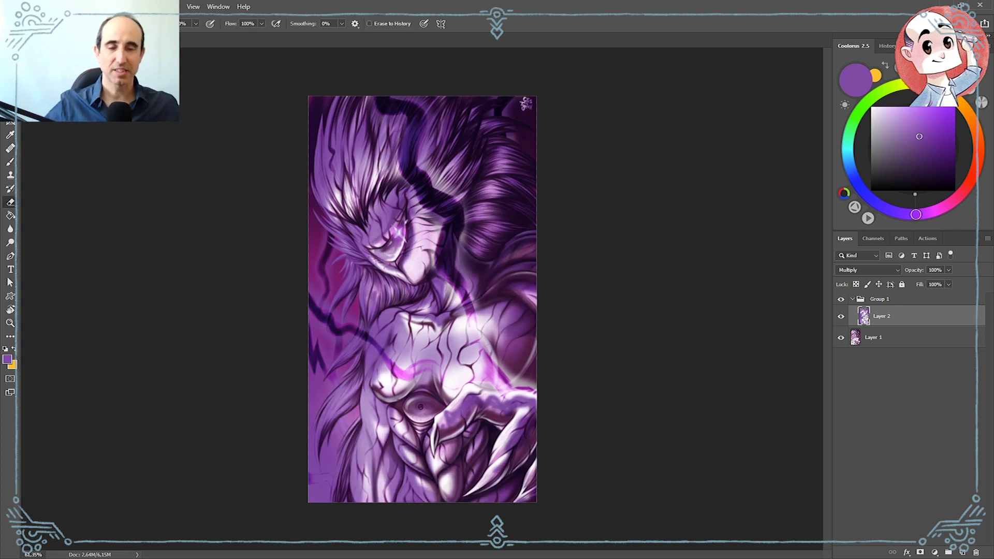
pyautogui.scroll(5, 321, 411)
pyautogui.press('b')
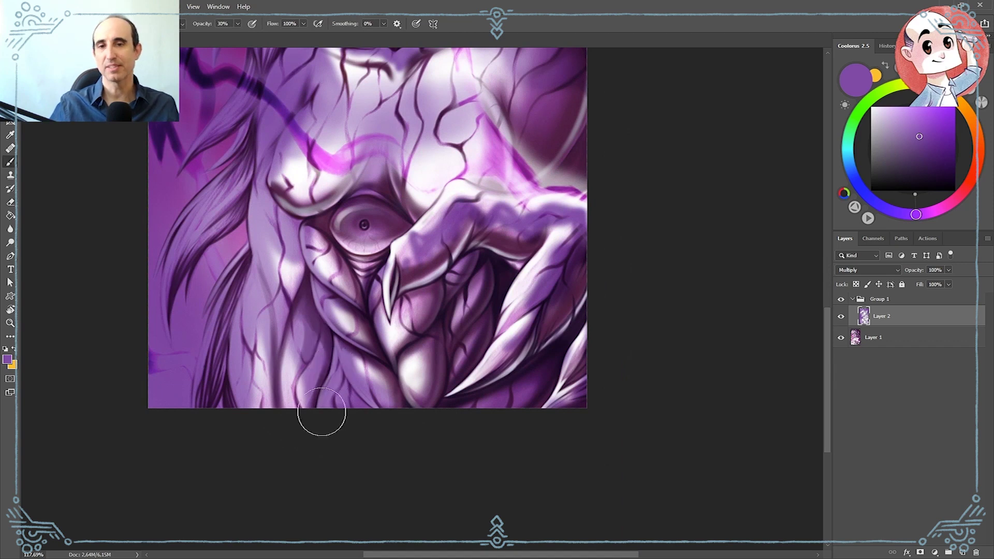
pyautogui.press('0')
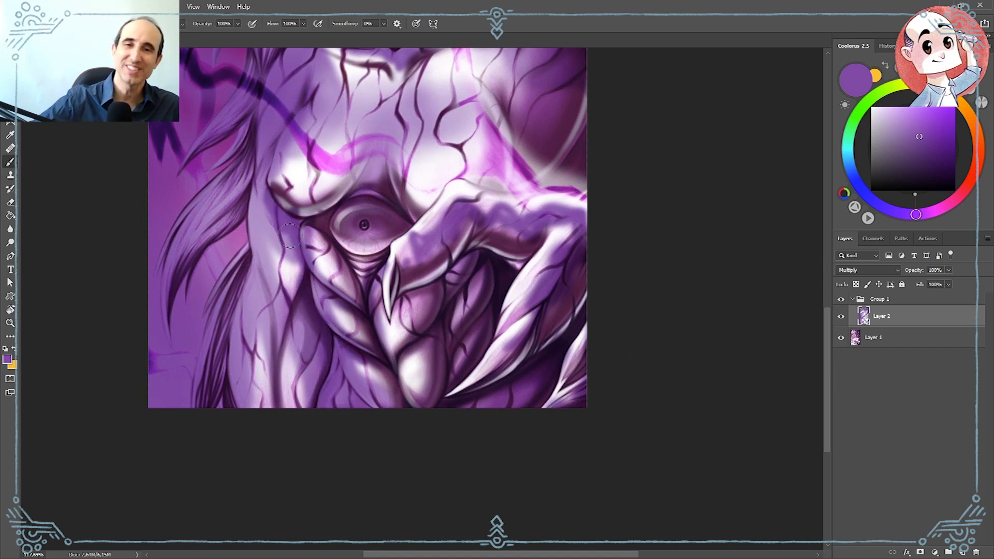
pyautogui.press('z')
pyautogui.moveTo(415, 384); pyautogui.dragTo(375, 383)
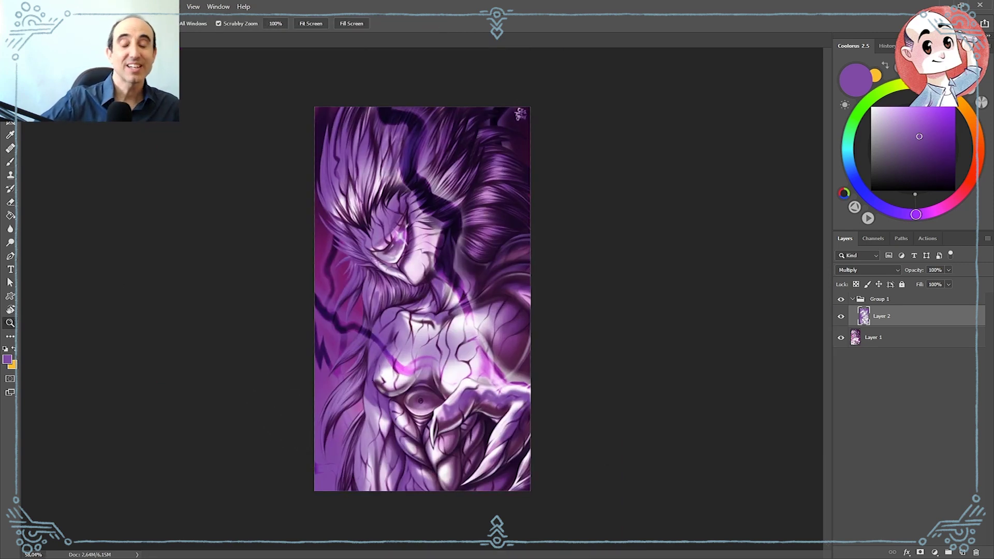
# Add a Multiply layer named Vineta above Layer 2
pyautogui.click(867, 270)
pyautogui.click(860, 296)
pyautogui.doubleClick(882, 316)
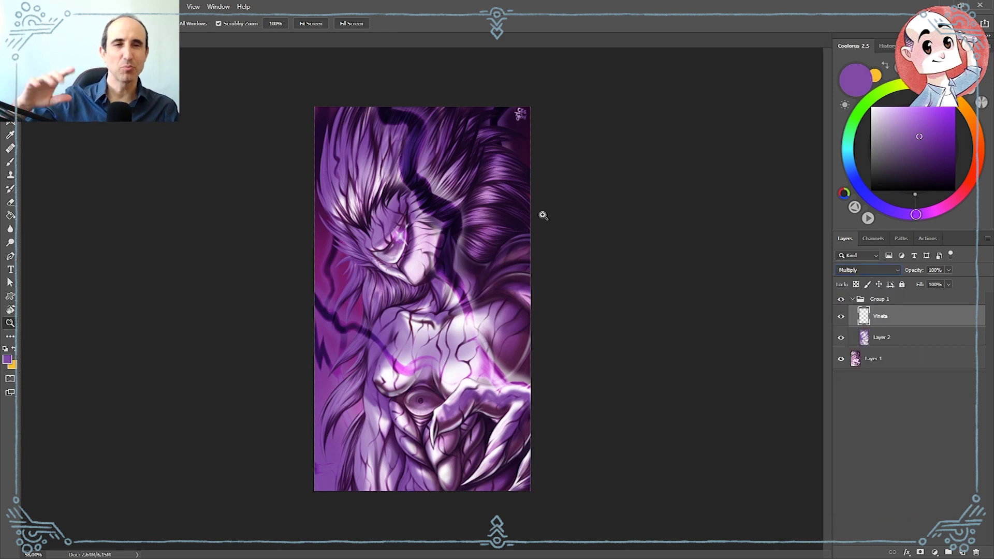
# Paint a dark plum vignette around the image borders with a textured brush and erase it lightly over the background
pyautogui.hotkey('ctrl', '+')
pyautogui.hotkey('ctrl', '+')
pyautogui.press('m')
pyautogui.press('b')
pyautogui.click(37, 23)
pyautogui.moveTo(767, 152); pyautogui.dragTo(771, 155)
pyautogui.click(719, 204)
pyautogui.click(947, 206)
pyautogui.moveTo(936, 169); pyautogui.dragTo(930, 164)
pyautogui.press('z')
pyautogui.moveTo(418, 184); pyautogui.dragTo(382, 184)
pyautogui.moveTo(418, 185)
pyautogui.mouseDown()
pyautogui.moveTo(407, 55)
pyautogui.moveTo(525, 179)
pyautogui.moveTo(305, 204)
pyautogui.moveTo(387, 522)
pyautogui.mouseUp()
pyautogui.press('e')
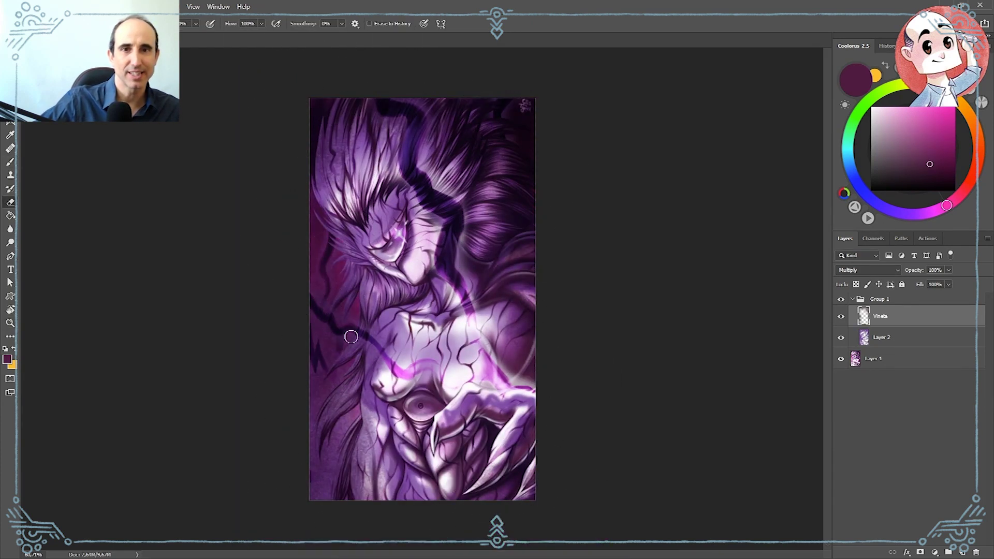
pyautogui.press('b')
# Add a Color Dodge layer named Glow and paint bright magenta along the lightning bolts and clawed fingers
pyautogui.click(868, 270)
pyautogui.click(870, 364)
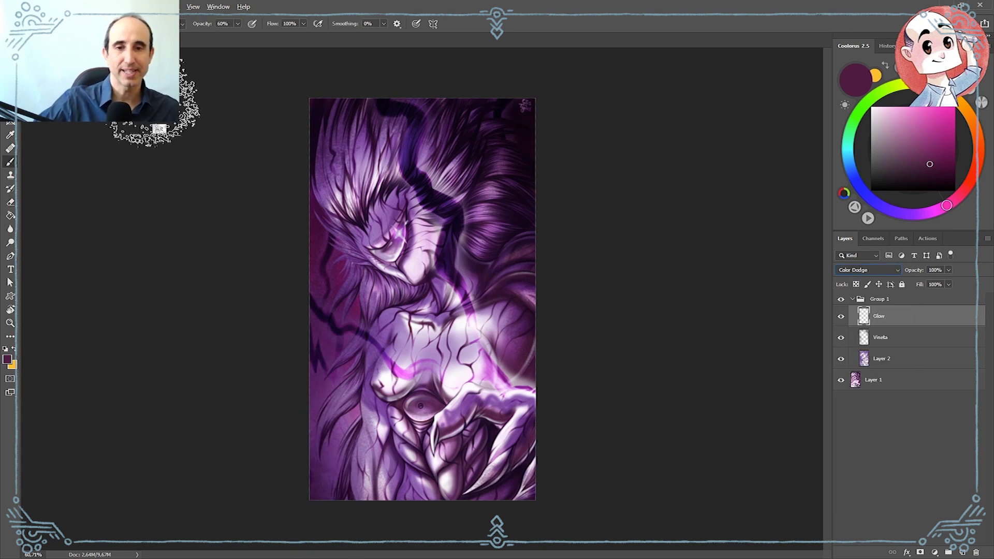
pyautogui.moveTo(383, 105); pyautogui.dragTo(497, 364)
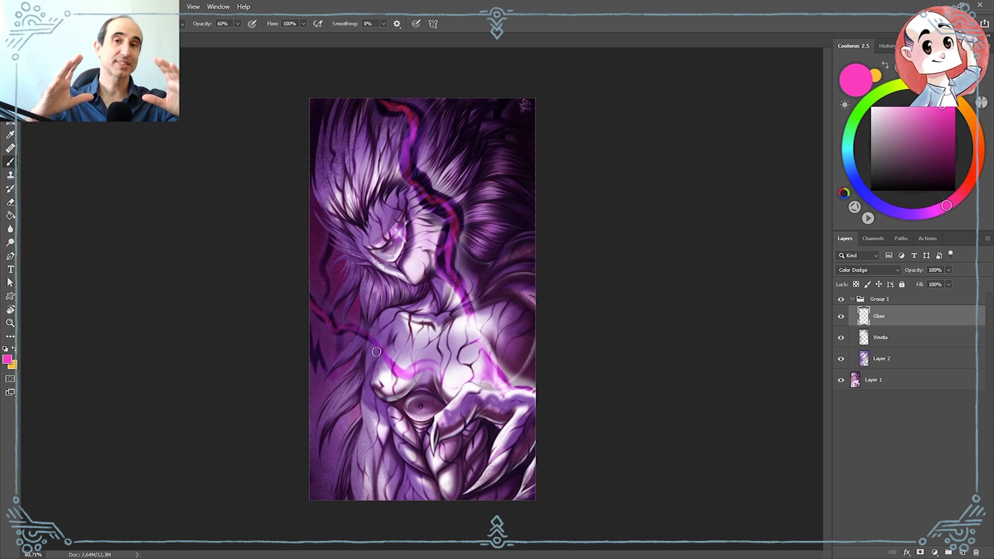
pyautogui.moveTo(331, 256); pyautogui.dragTo(327, 316)
pyautogui.moveTo(505, 416); pyautogui.dragTo(490, 492)
pyautogui.moveTo(531, 414); pyautogui.dragTo(514, 448)
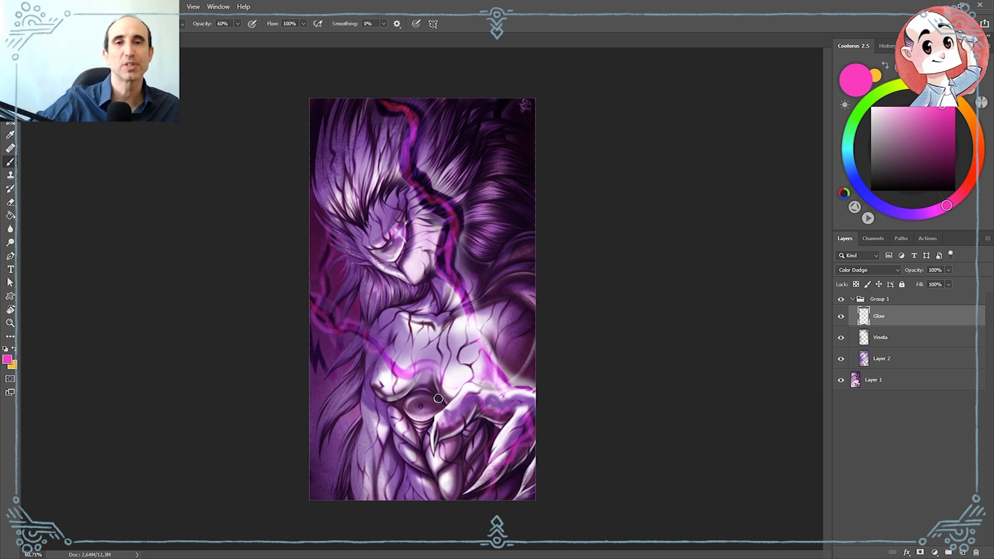
# Paint magenta glow at 61% brush opacity over the raised hand, chin and glowing eye
pyautogui.press('6')
pyautogui.press('1')
pyautogui.moveTo(513, 388); pyautogui.dragTo(430, 411)
pyautogui.moveTo(414, 277); pyautogui.dragTo(397, 228)
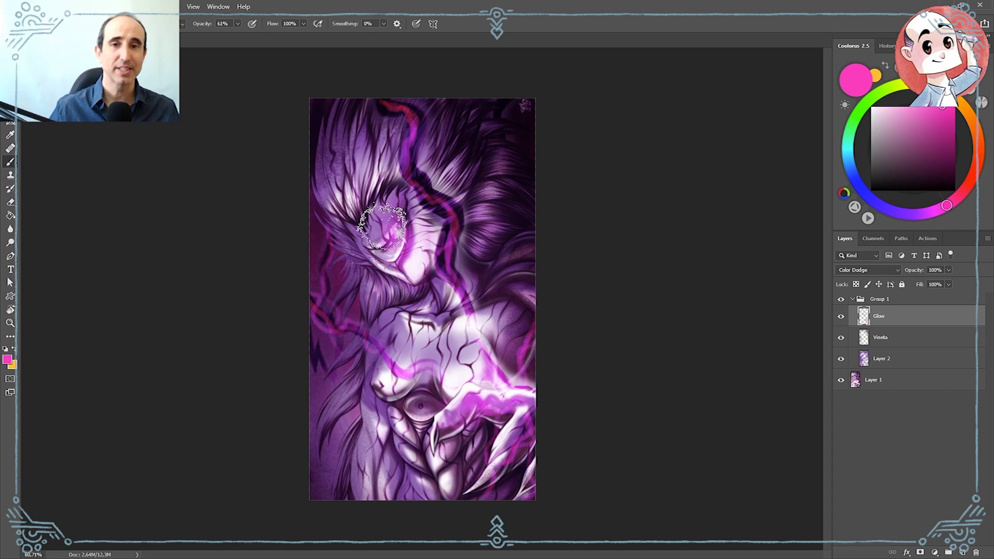
# Set the brush opacity to 60% and paint blue glow accents on the face's eye and the torso's eye
pyautogui.press('6')
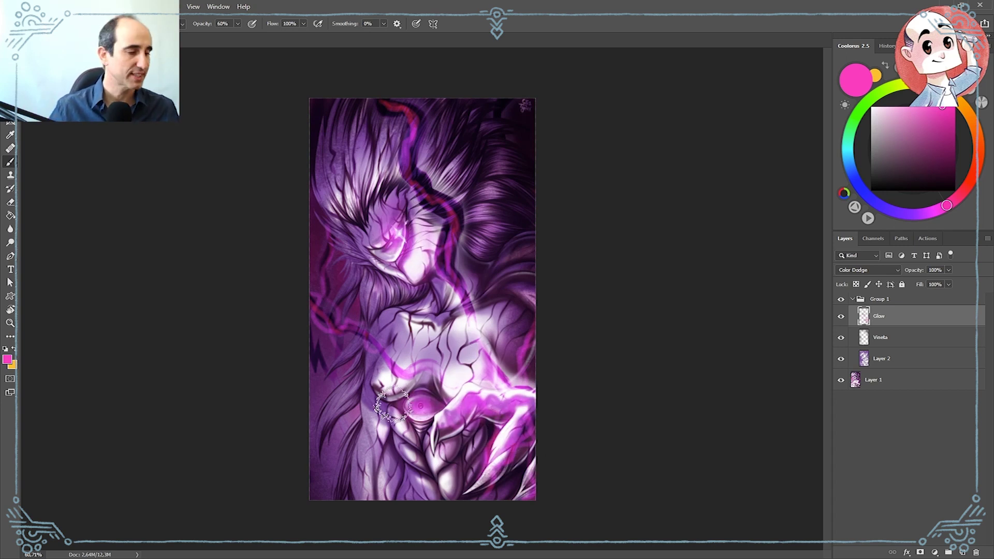
pyautogui.click(854, 177)
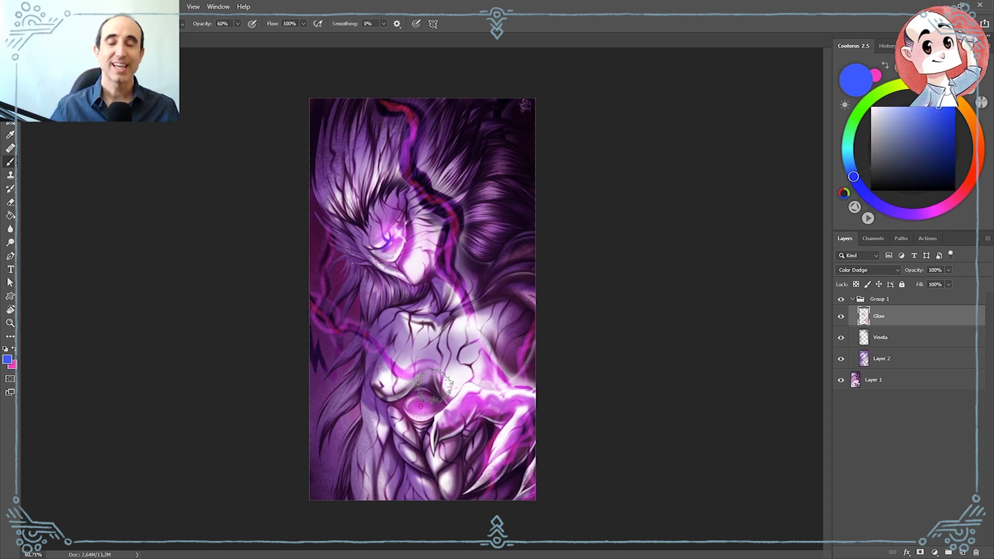
pyautogui.click(420, 405)
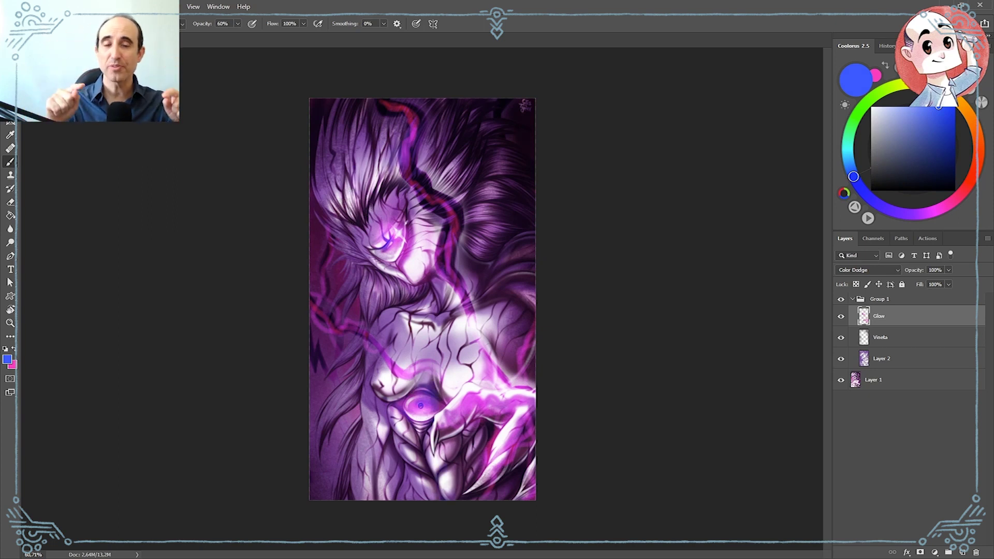
# Add a Normal layer named Estarcido above Glow and choose a splatter brush
pyautogui.hotkey('ctrl', 'shift', 'alt', 'n')
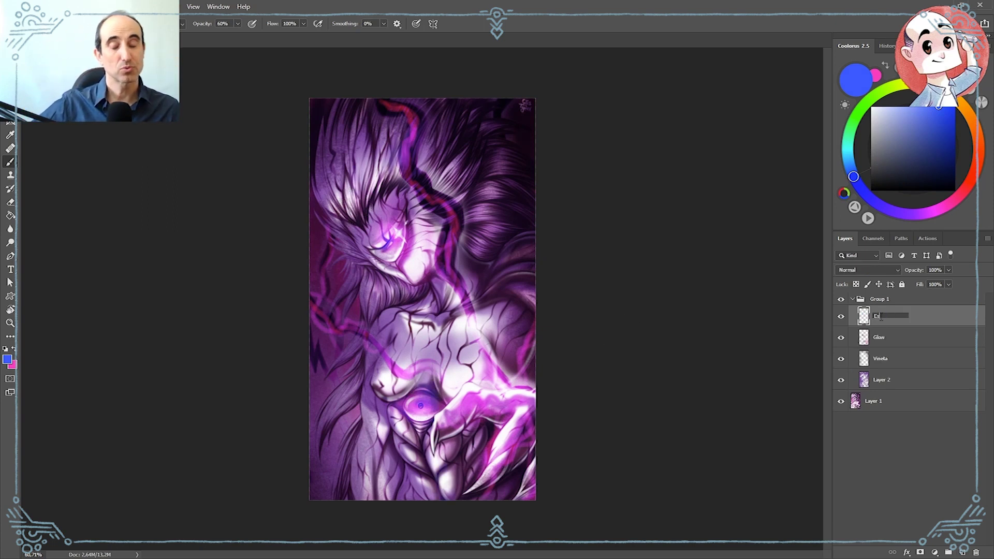
pyautogui.click(37, 23)
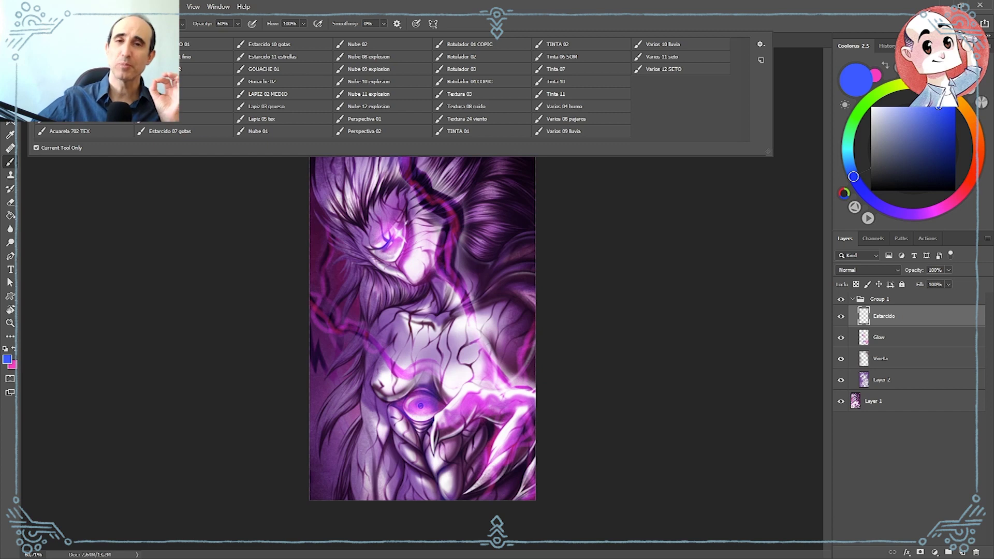
pyautogui.doubleClick(183, 119)
# Spatter light blue, pink and white specks along the lightning bolts and over the clawed hand
pyautogui.scroll(4, 382, 210)
pyautogui.rightClick(461, 200)
pyautogui.click(898, 106)
pyautogui.moveTo(424, 172); pyautogui.dragTo(395, 164)
pyautogui.moveTo(452, 222); pyautogui.dragTo(427, 65)
pyautogui.press('x')
pyautogui.click(910, 109)
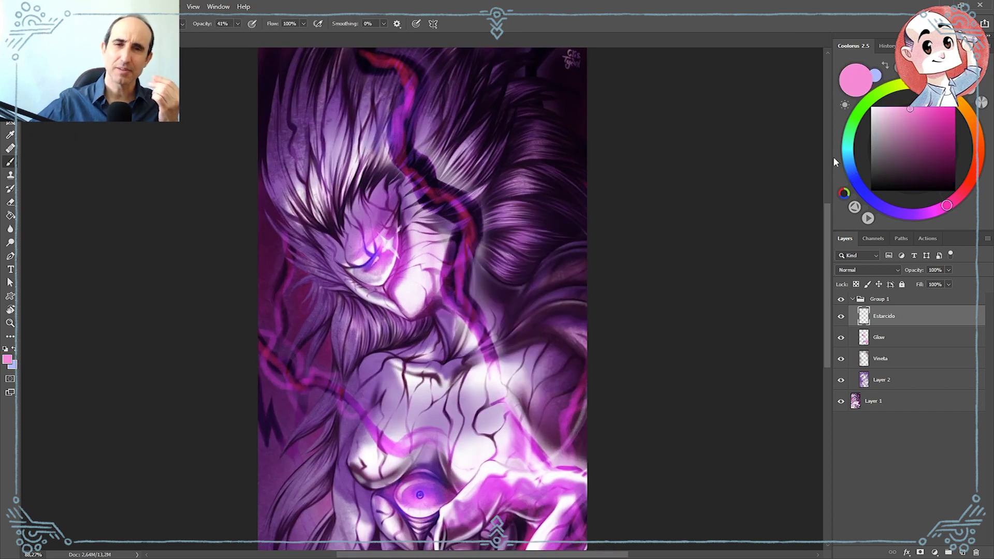
pyautogui.moveTo(293, 299); pyautogui.dragTo(310, 117)
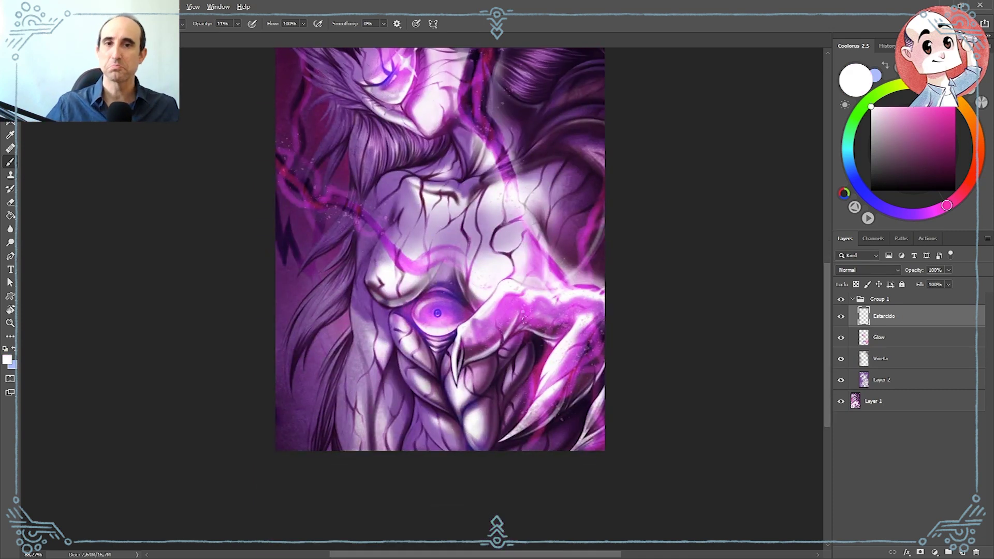
# Choose a different splatter brush at 100% opacity and scatter bright white particles along the lightning bolts
pyautogui.click(182, 24)
pyautogui.click(184, 78)
pyautogui.click(32, 23)
pyautogui.doubleClick(206, 106)
pyautogui.hotkey('shift', 'alt', 'p')
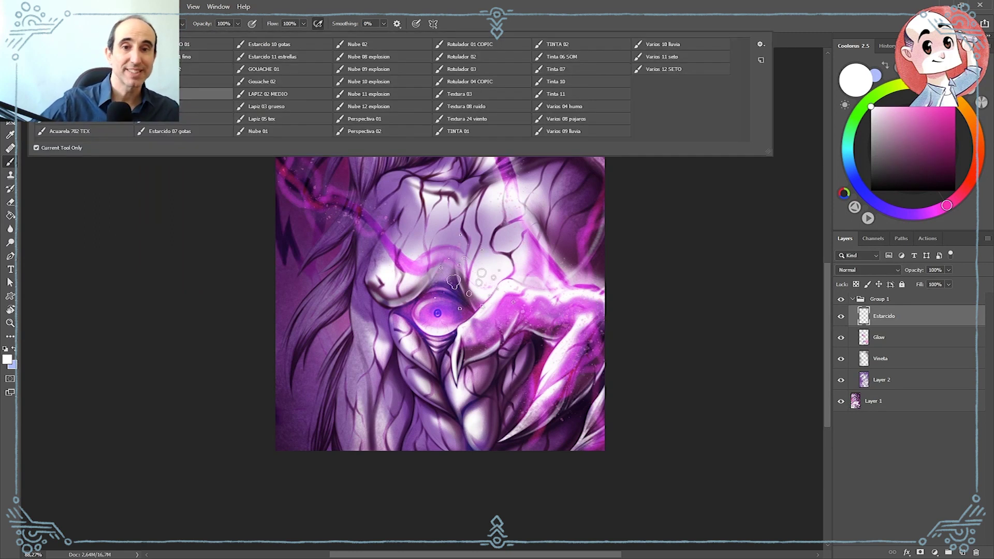
pyautogui.hotkey('ctrl', '0')
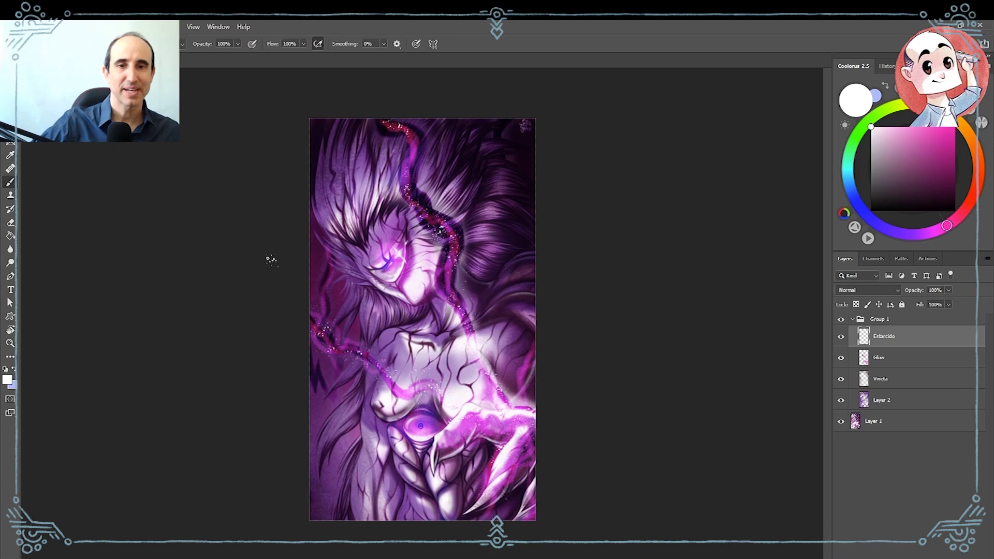
# Sample the pink from the upper lightning bolt as the splatter colour
pyautogui.press('x')
pyautogui.press('x')
pyautogui.keyDown('alt'); pyautogui.click(408, 148); pyautogui.keyUp('alt')
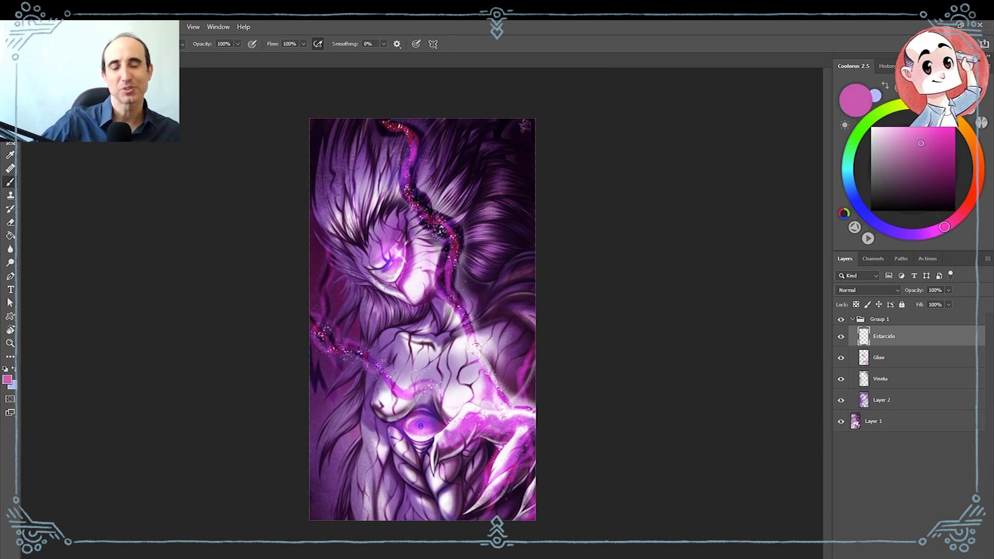
# Spatter dark navy specks over the lower-left hair and along the artwork's left edge, erasing any excess
pyautogui.click(857, 202)
pyautogui.click(895, 190)
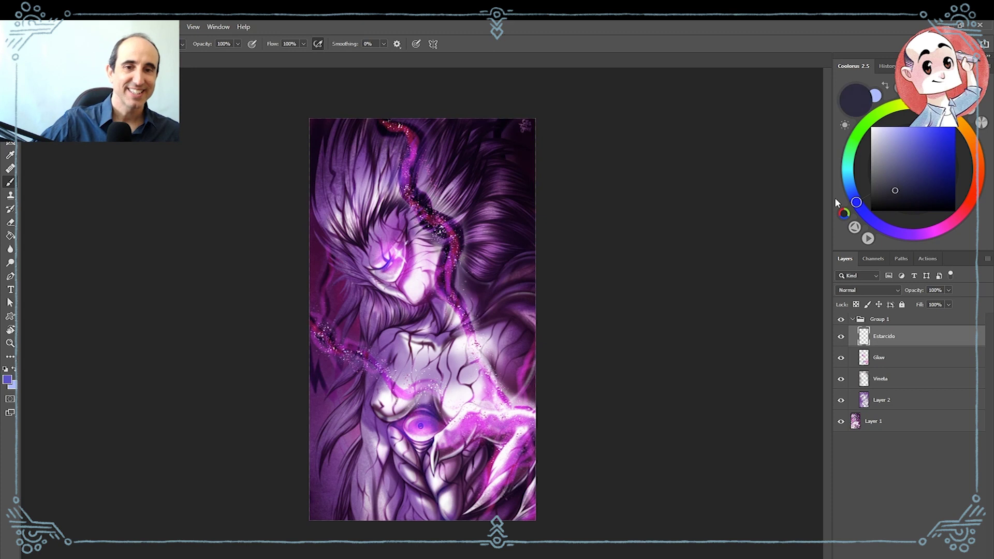
pyautogui.click(350, 489)
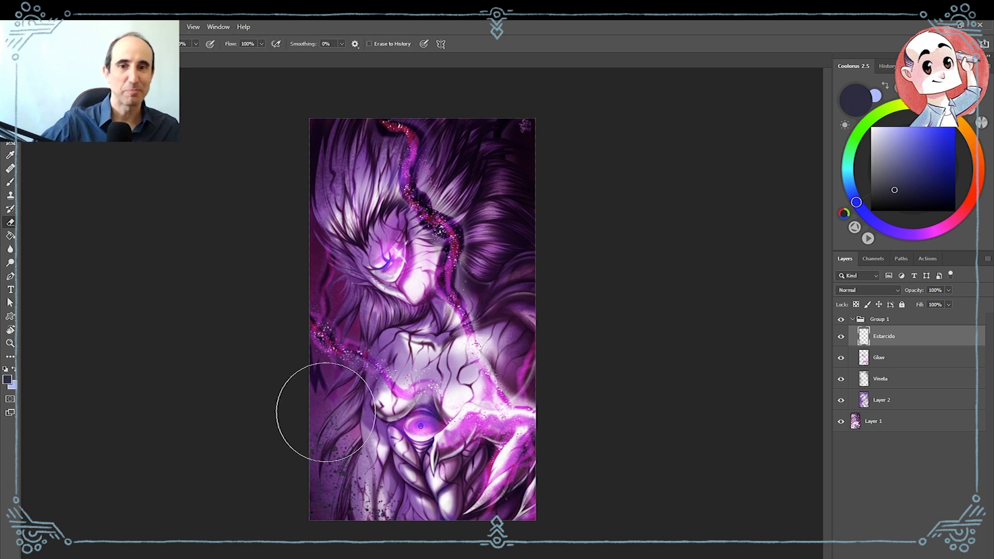
pyautogui.click(321, 148)
pyautogui.click(314, 404)
# Choose a deep magenta and spatter specks over the dark upper-right corner of the artwork
pyautogui.press('x')
pyautogui.click(946, 226)
pyautogui.click(931, 157)
pyautogui.click(513, 135)
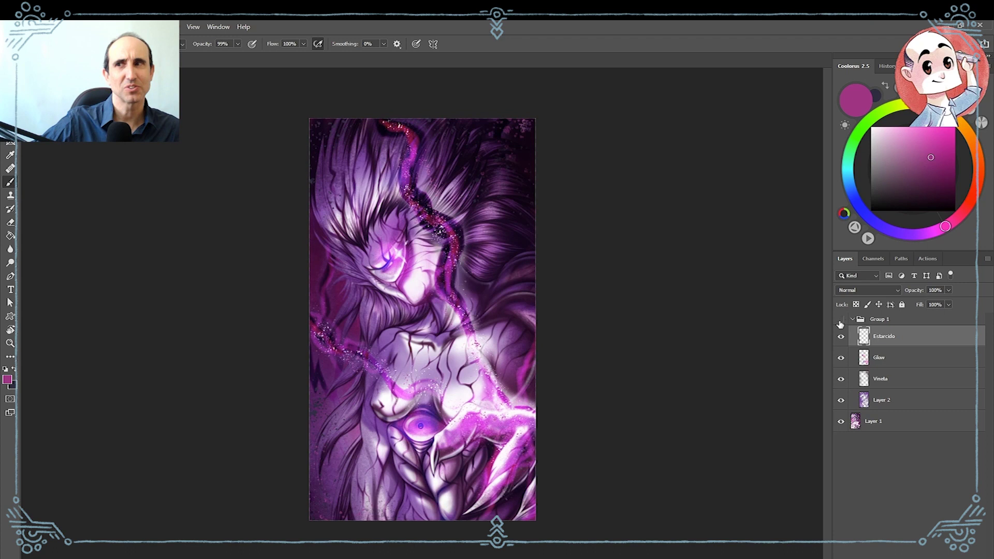
# Add a layer named Recrtoe above Estarcido and choose the Varios 12 SETO brush
pyautogui.click(944, 521)
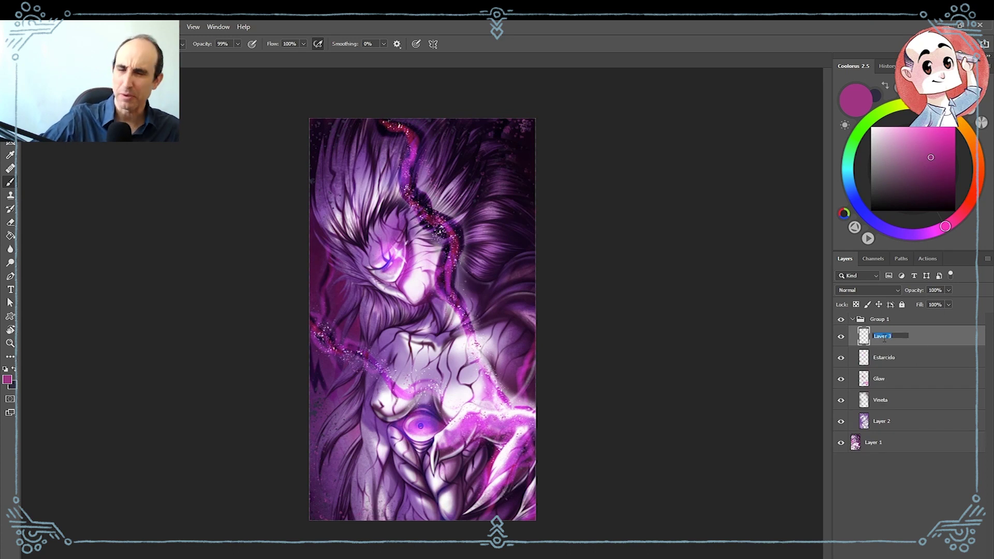
pyautogui.click(21, 44)
pyautogui.doubleClick(654, 92)
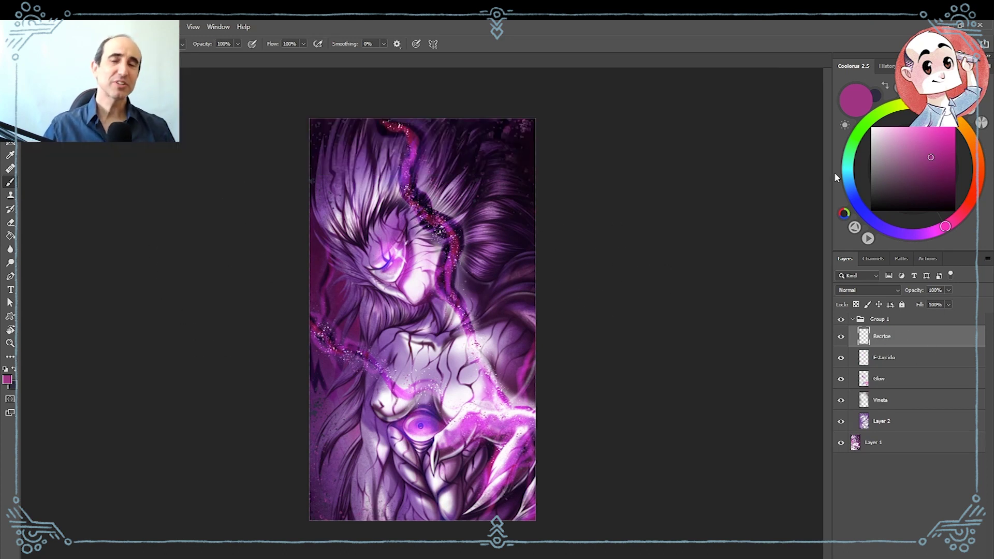
# Set the Recrtoe layer's blend mode to Lighten and prepare a light periwinkle brush for edge details
pyautogui.press('x')
pyautogui.click(868, 290)
pyautogui.click(845, 369)
pyautogui.moveTo(343, 211); pyautogui.dragTo(295, 211)
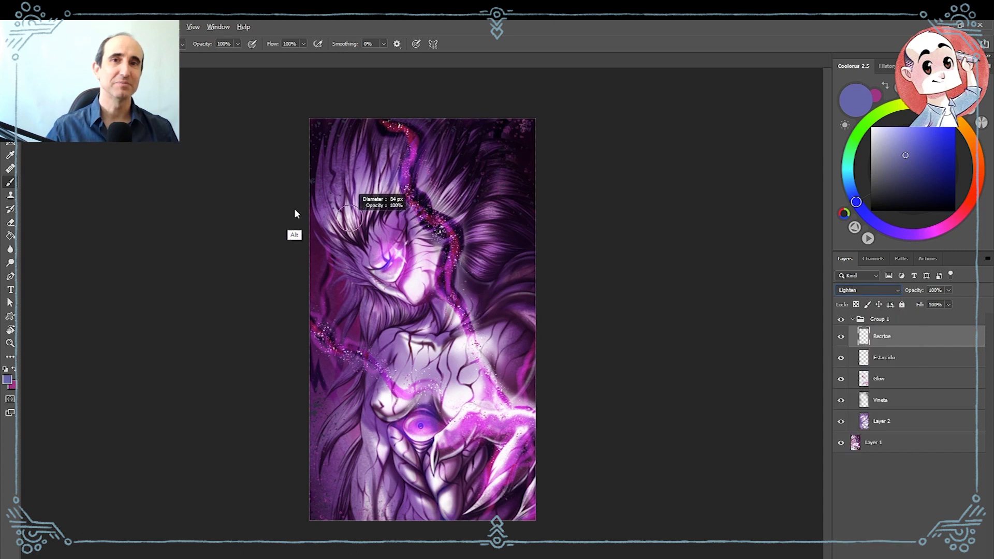
pyautogui.moveTo(326, 272); pyautogui.dragTo(393, 272)
pyautogui.press('r')
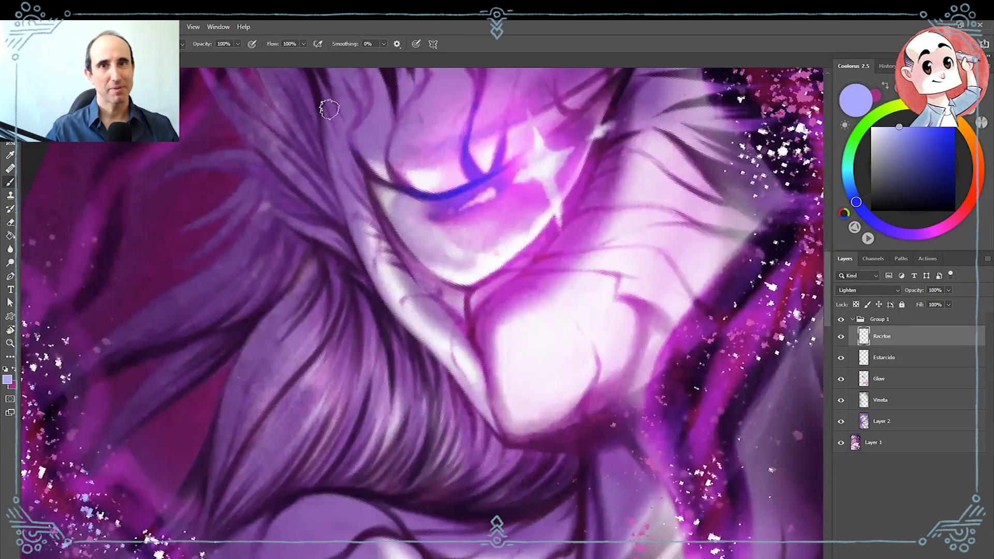
# Paint thin periwinkle rim lights along the creature's jaw and cheek edge and over the hair strands beside and below the face
pyautogui.moveTo(323, 101)
pyautogui.mouseDown()
pyautogui.moveTo(453, 373)
pyautogui.moveTo(489, 426)
pyautogui.mouseUp()
pyautogui.moveTo(389, 196); pyautogui.dragTo(422, 247)
pyautogui.moveTo(228, 82)
pyautogui.mouseDown()
pyautogui.moveTo(333, 399)
pyautogui.moveTo(324, 409)
pyautogui.mouseUp()
pyautogui.moveTo(372, 136)
pyautogui.mouseDown()
pyautogui.moveTo(371, 348)
pyautogui.moveTo(389, 409)
pyautogui.mouseUp()
pyautogui.moveTo(349, 355); pyautogui.dragTo(394, 447)
pyautogui.moveTo(315, 317); pyautogui.dragTo(392, 505)
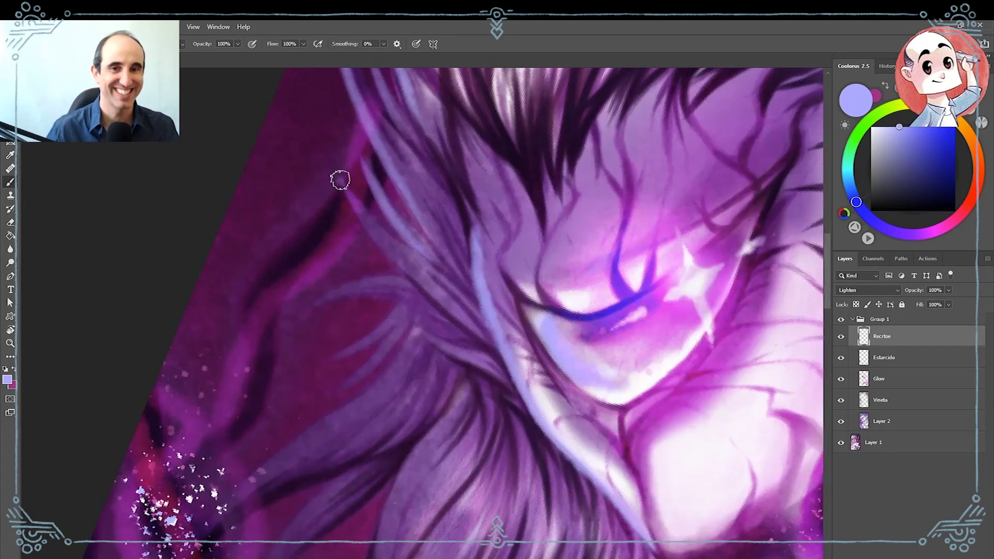
pyautogui.moveTo(337, 178); pyautogui.dragTo(456, 316)
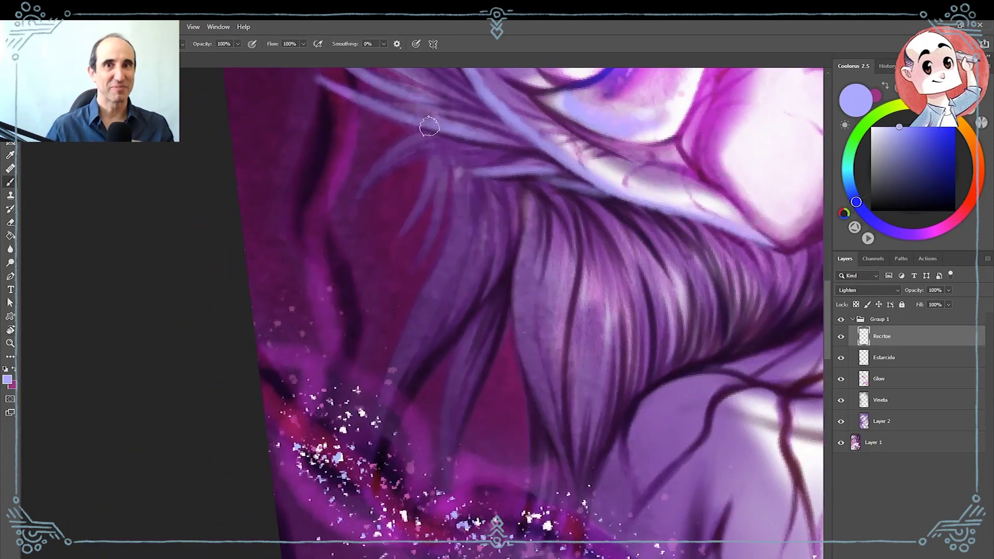
pyautogui.moveTo(523, 199)
pyautogui.mouseDown()
pyautogui.moveTo(558, 400)
pyautogui.moveTo(593, 382)
pyautogui.mouseUp()
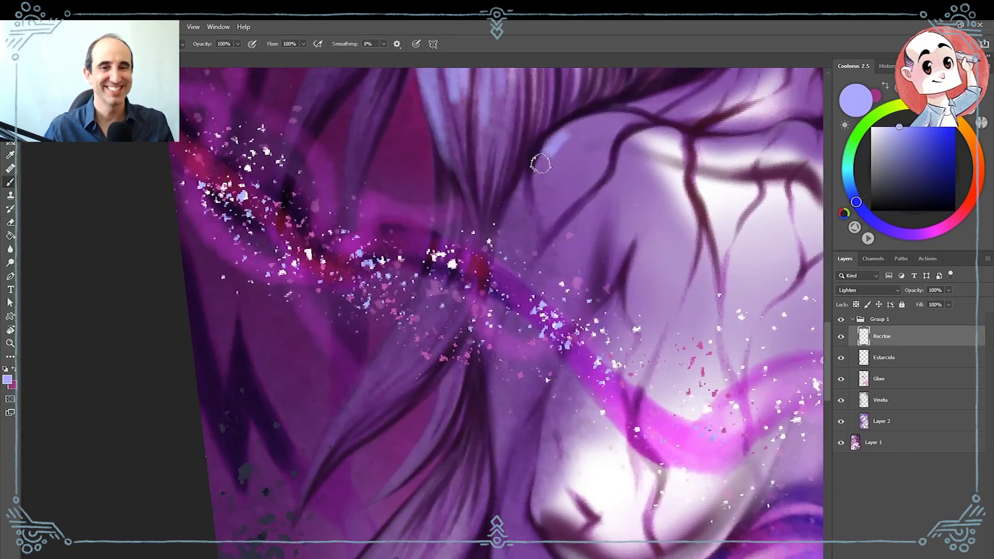
# Paint periwinkle edge light down the outer contour of the shoulder and arm and beside the dark crease on the chest
pyautogui.moveTo(535, 159); pyautogui.dragTo(492, 476)
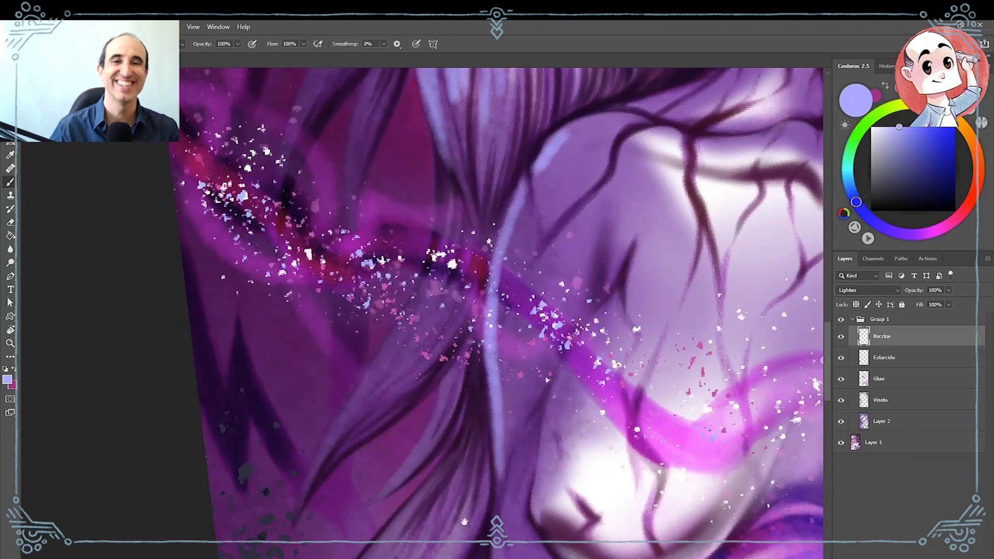
pyautogui.moveTo(458, 150); pyautogui.dragTo(477, 368)
pyautogui.moveTo(456, 116); pyautogui.dragTo(422, 303)
pyautogui.moveTo(445, 163); pyautogui.dragTo(352, 368)
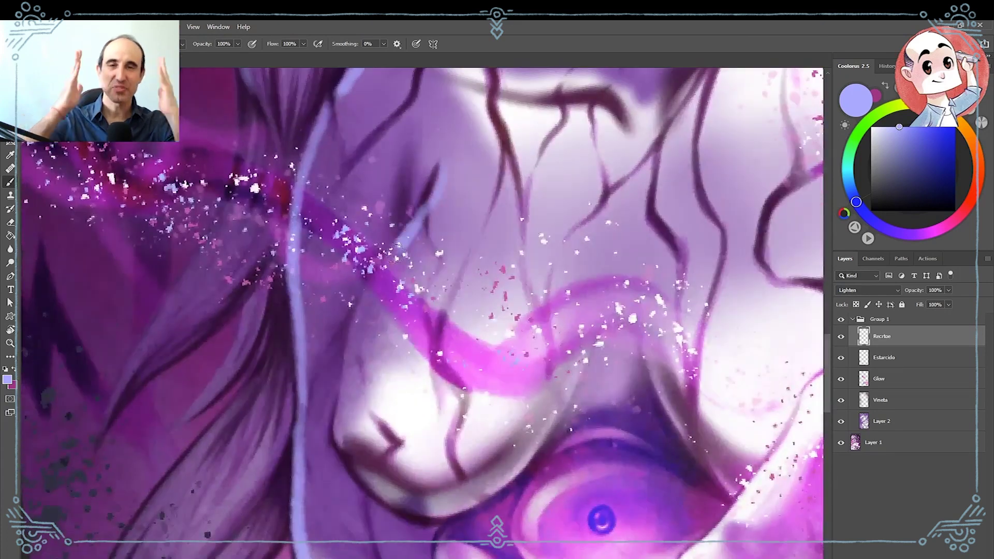
# Adjust the eraser's opacity and soften the periwinkle stroke beside the chest crease
pyautogui.press('e')
pyautogui.moveTo(408, 249); pyautogui.dragTo(102, 207)
pyautogui.click(196, 43)
pyautogui.moveTo(206, 56); pyautogui.dragTo(230, 56)
pyautogui.moveTo(394, 263); pyautogui.dragTo(370, 310)
# Paint periwinkle edge highlights along the lower torso's contour and the muscle strands below the chest eye
pyautogui.press('b')
pyautogui.moveTo(351, 369)
pyautogui.mouseDown()
pyautogui.moveTo(347, 219)
pyautogui.moveTo(334, 329)
pyautogui.mouseUp()
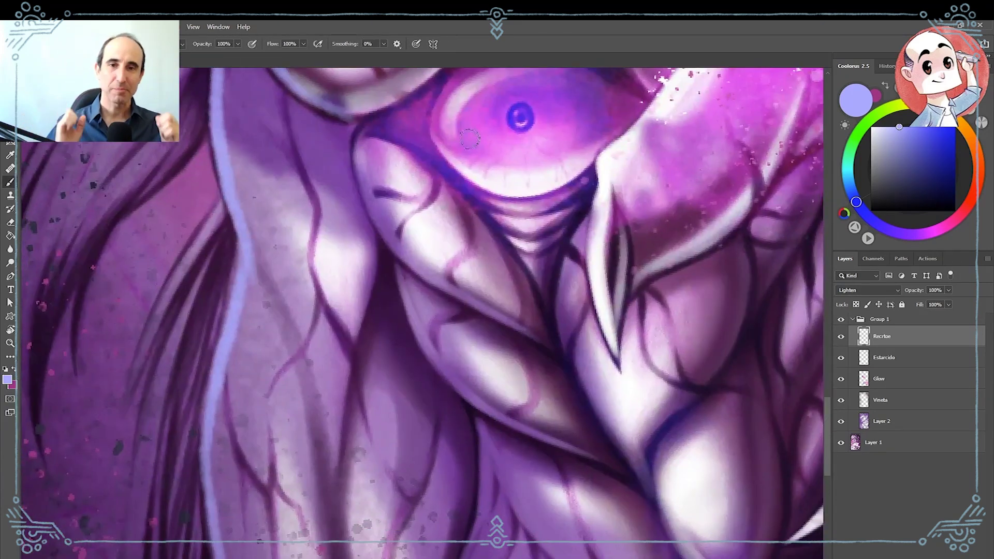
pyautogui.moveTo(456, 155); pyautogui.dragTo(500, 111)
pyautogui.moveTo(363, 132)
pyautogui.mouseDown()
pyautogui.moveTo(377, 213)
pyautogui.moveTo(456, 393)
pyautogui.mouseUp()
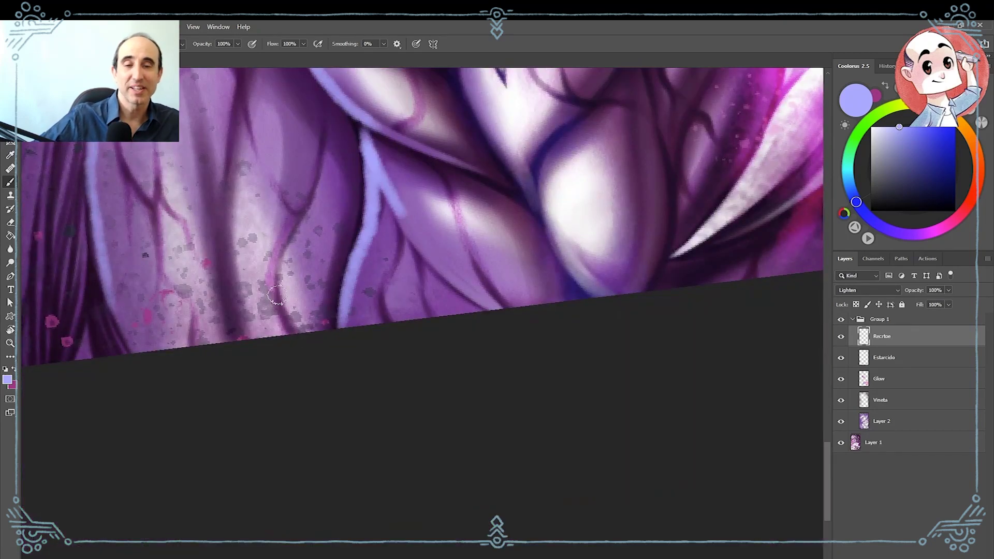